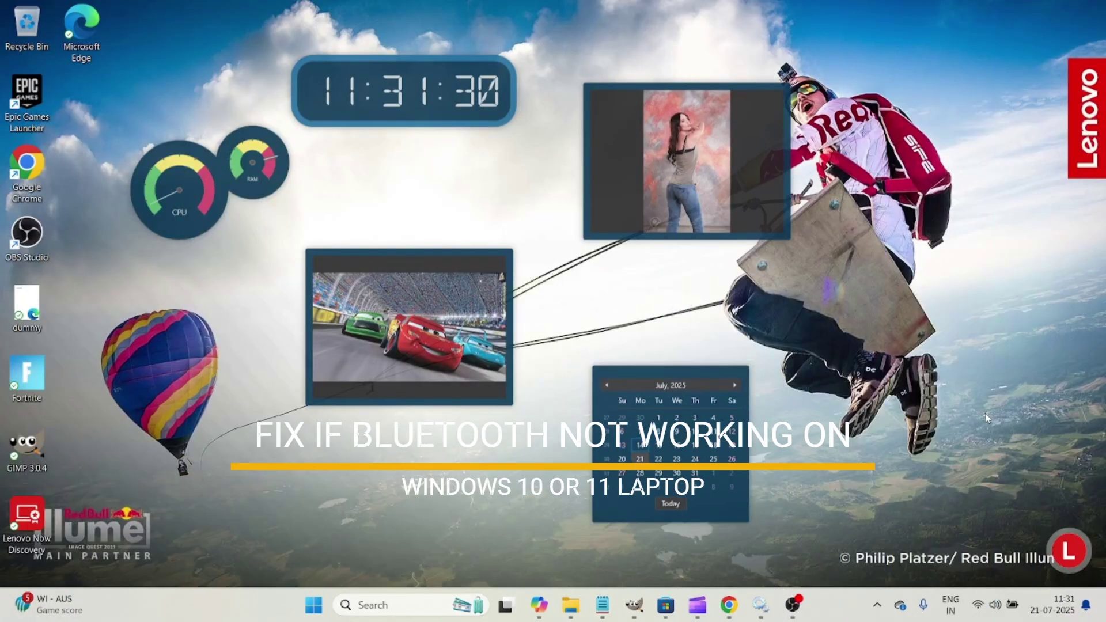
- Expand the taskbar's hidden tray icons so the Bluetooth icon is visible
left_click(876, 605)
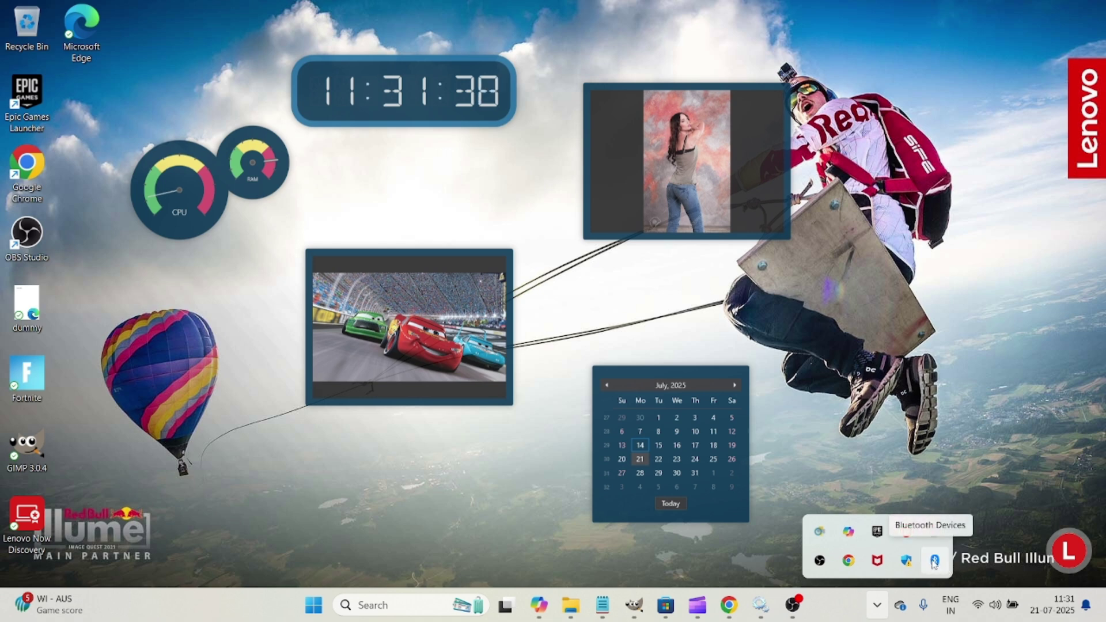
- Reopen the hidden tray icons, view the Bluetooth quick options, then dismiss them
left_click(878, 609)
left_click(879, 611)
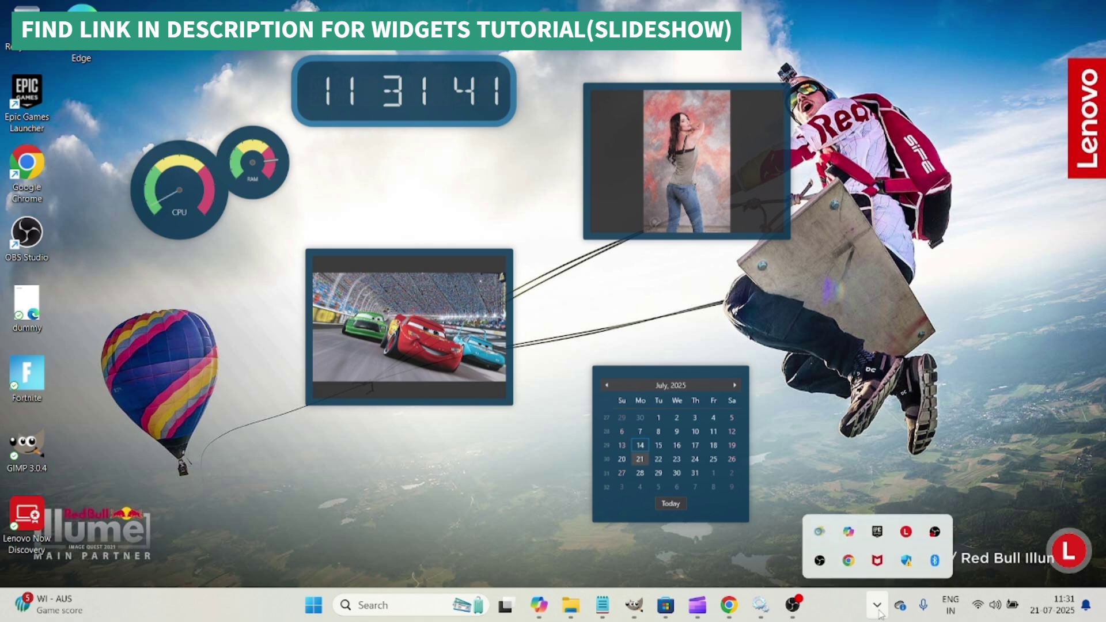
right_click(934, 561)
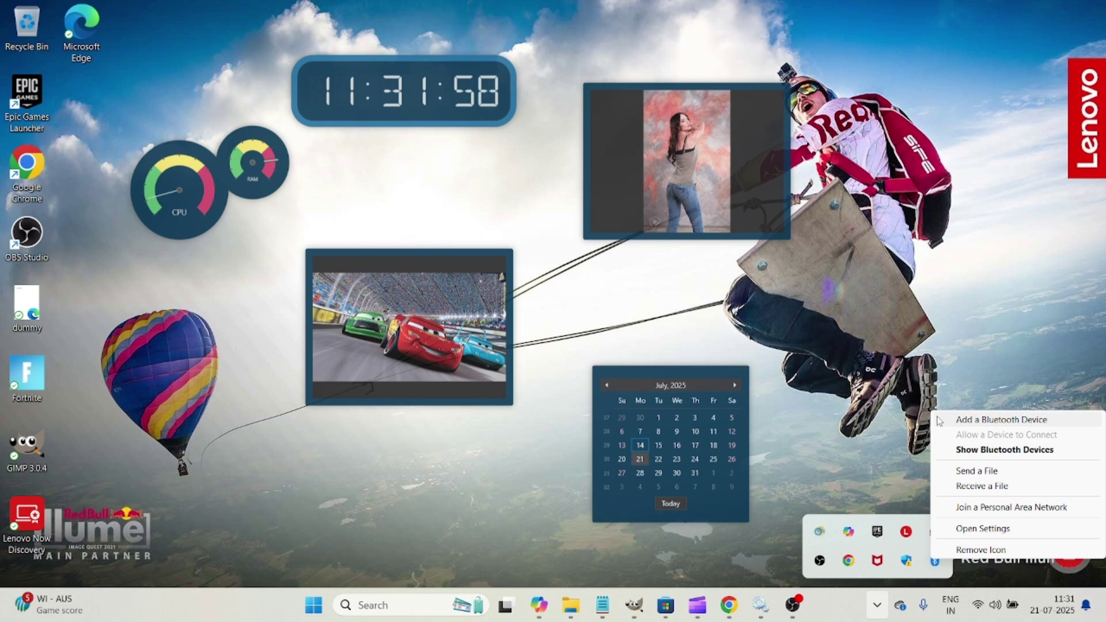
left_click(587, 286)
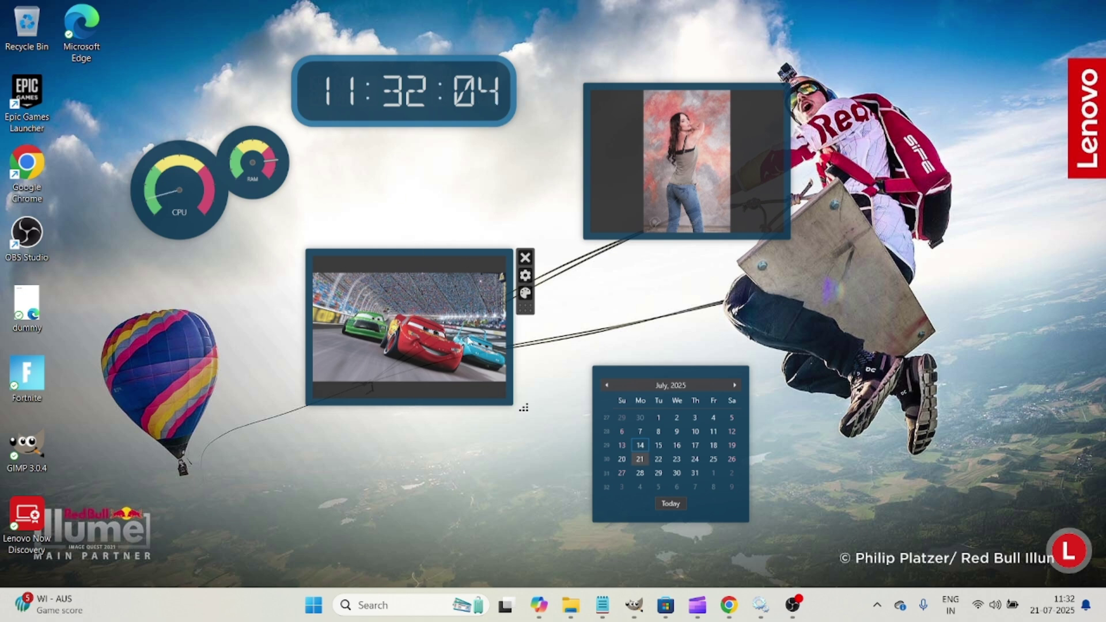
- Search for 'services' and open the Services console
mouse_move(629, 224)
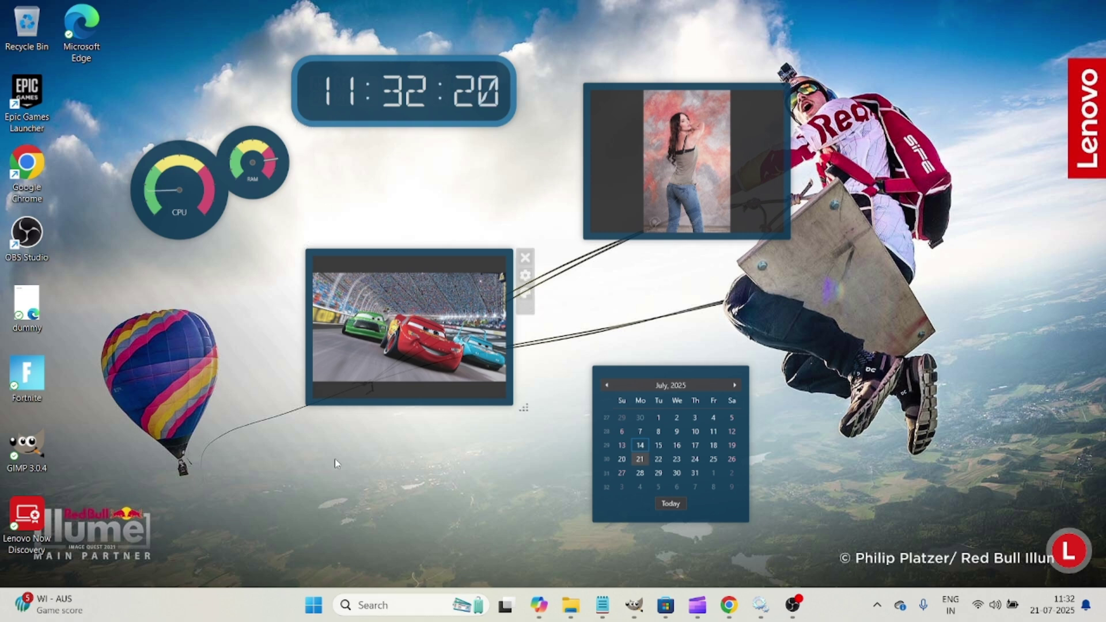
left_click(364, 607)
type("services")
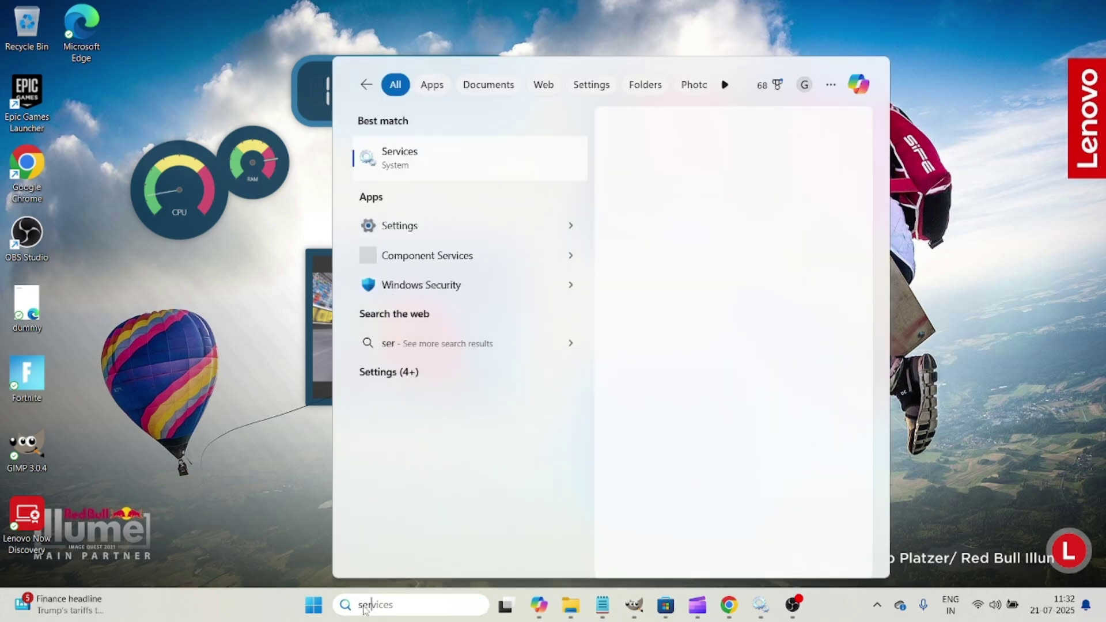
left_click(501, 155)
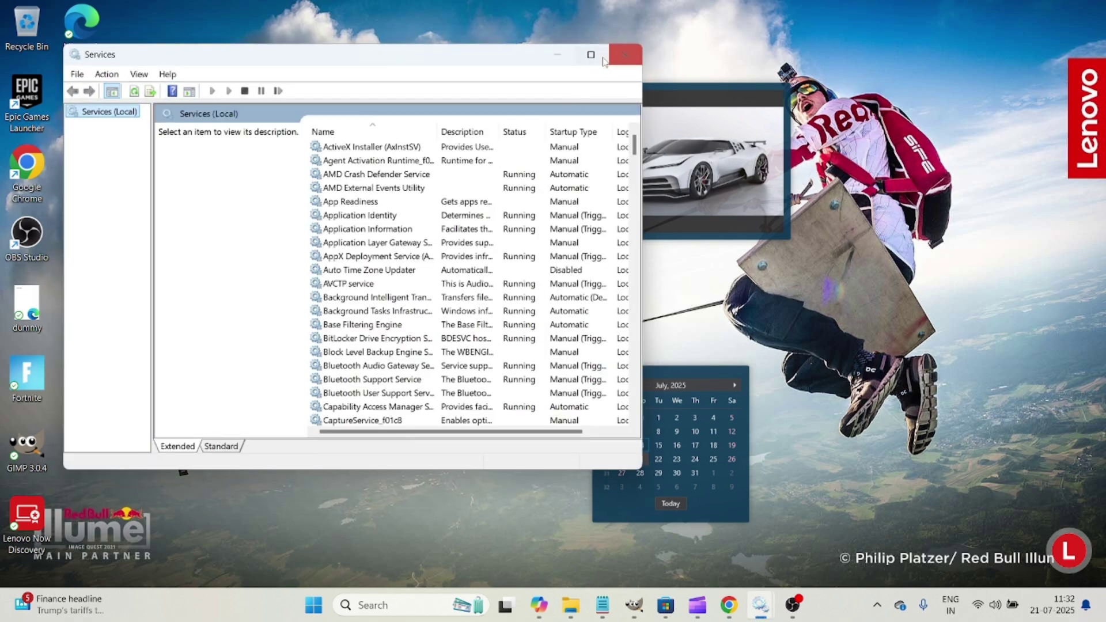
- Maximize Services, select Bluetooth Support Service and refresh it, showing Running, Manual (Trigger)
left_click(593, 53)
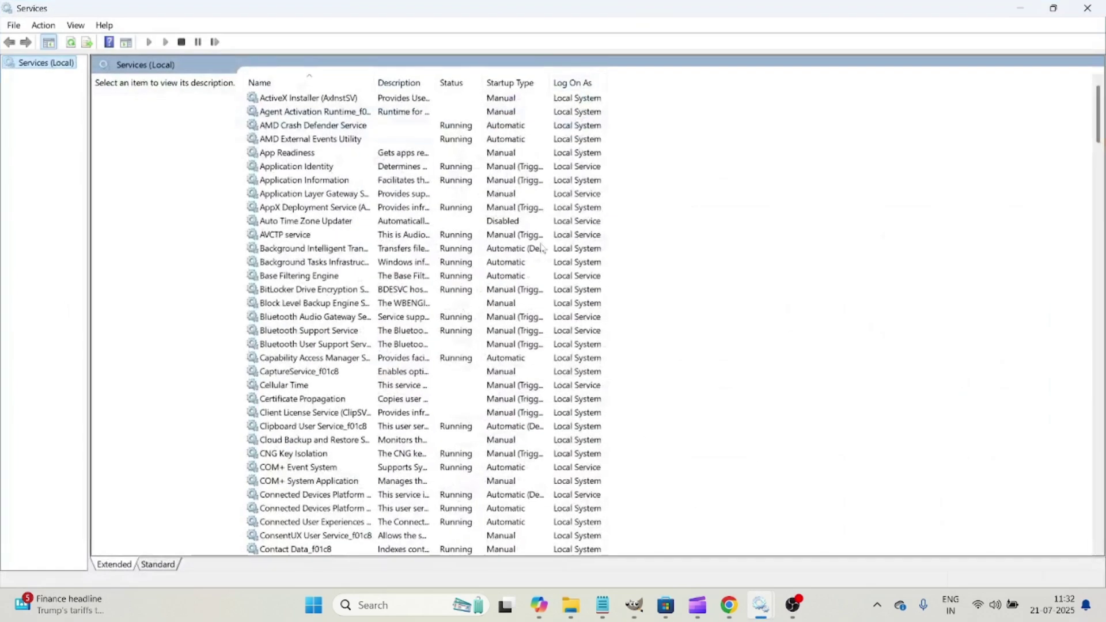
left_click(284, 316)
left_click(291, 332)
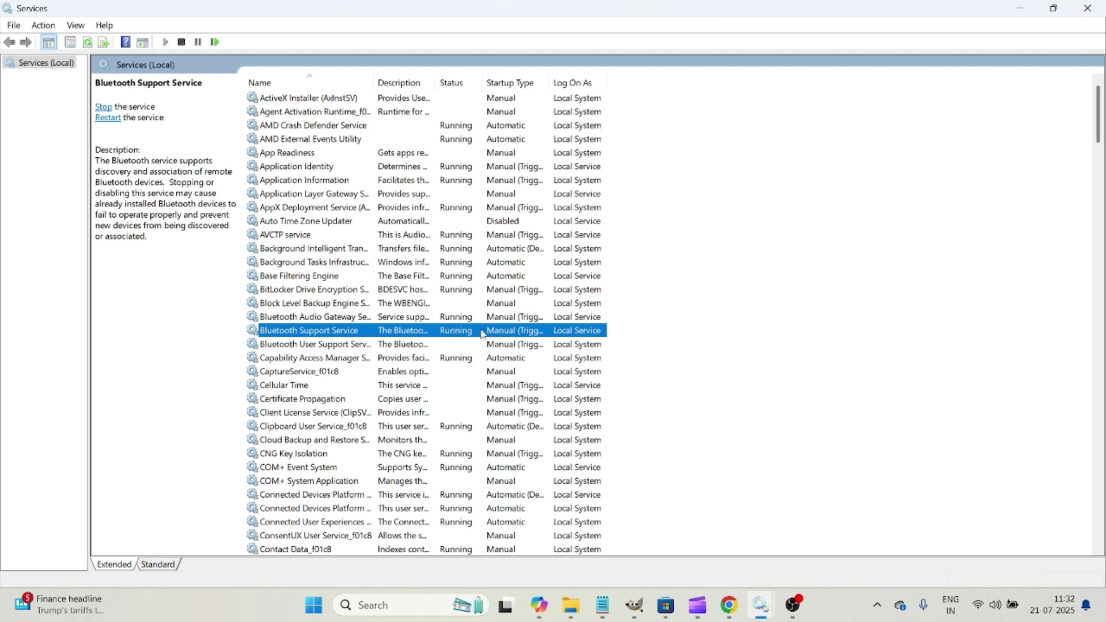
right_click(322, 337)
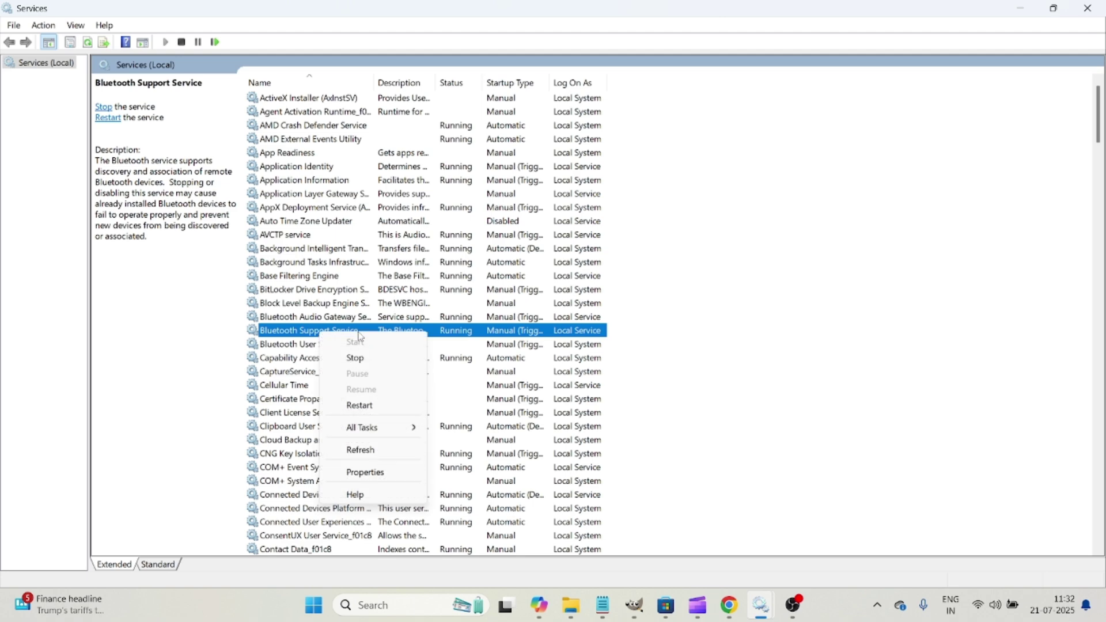
left_click(385, 448)
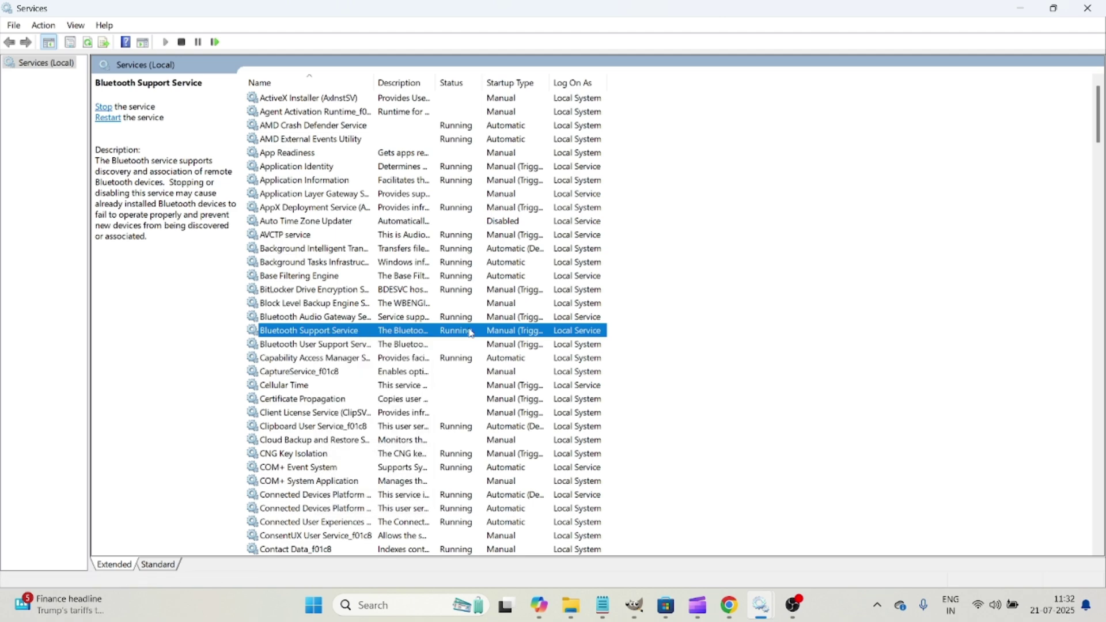
- Change Bluetooth Support Service's startup type to Automatic and apply it
double_click(347, 335)
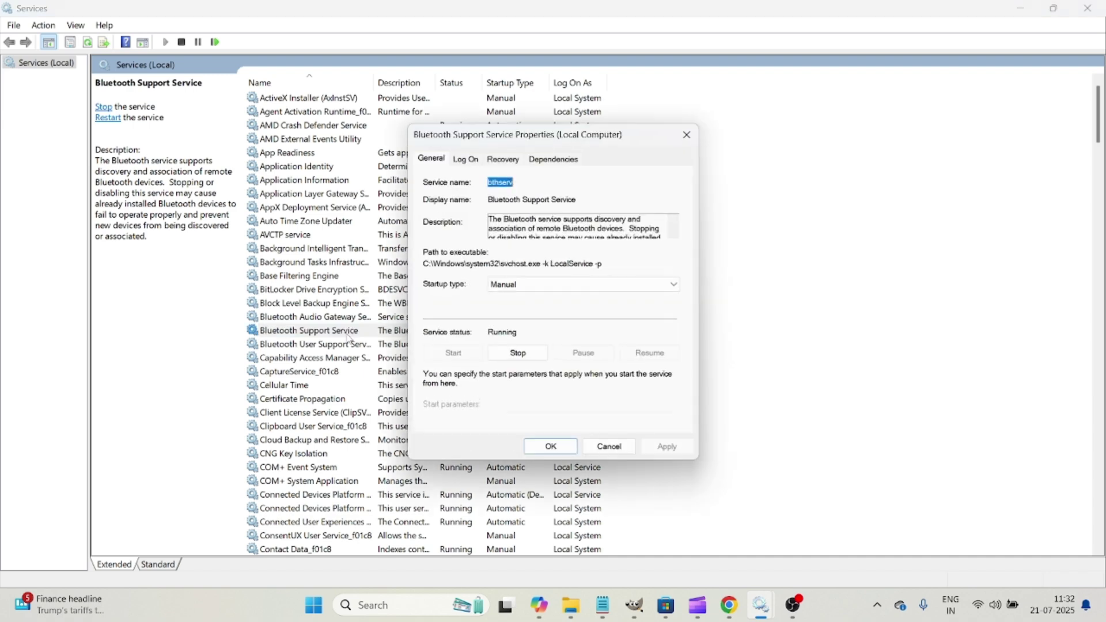
left_click(573, 289)
left_click(567, 303)
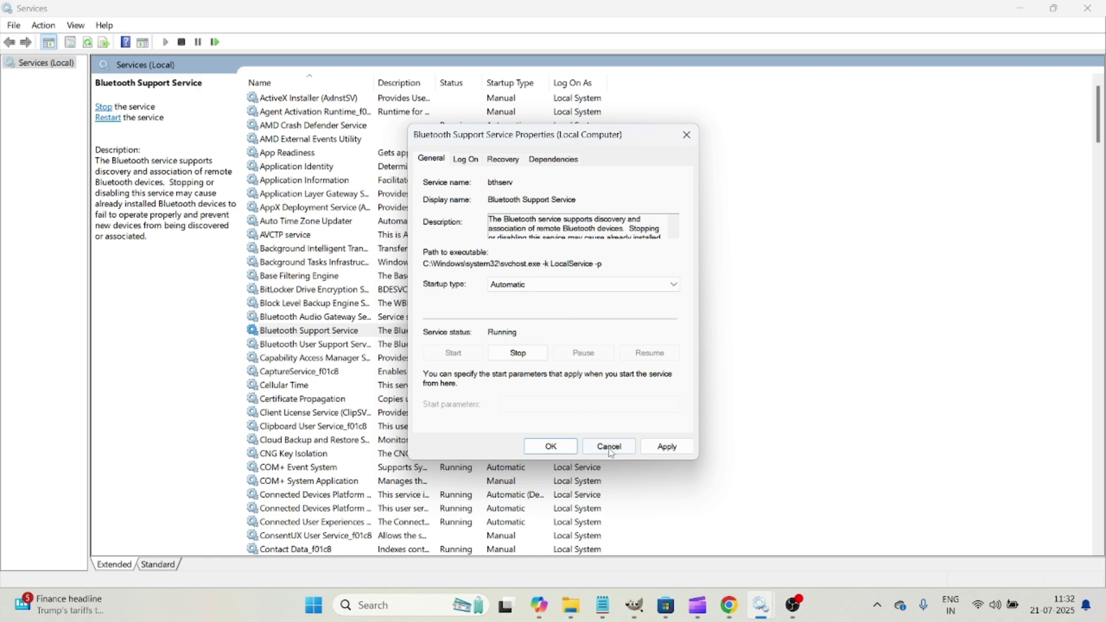
left_click(656, 448)
left_click(551, 446)
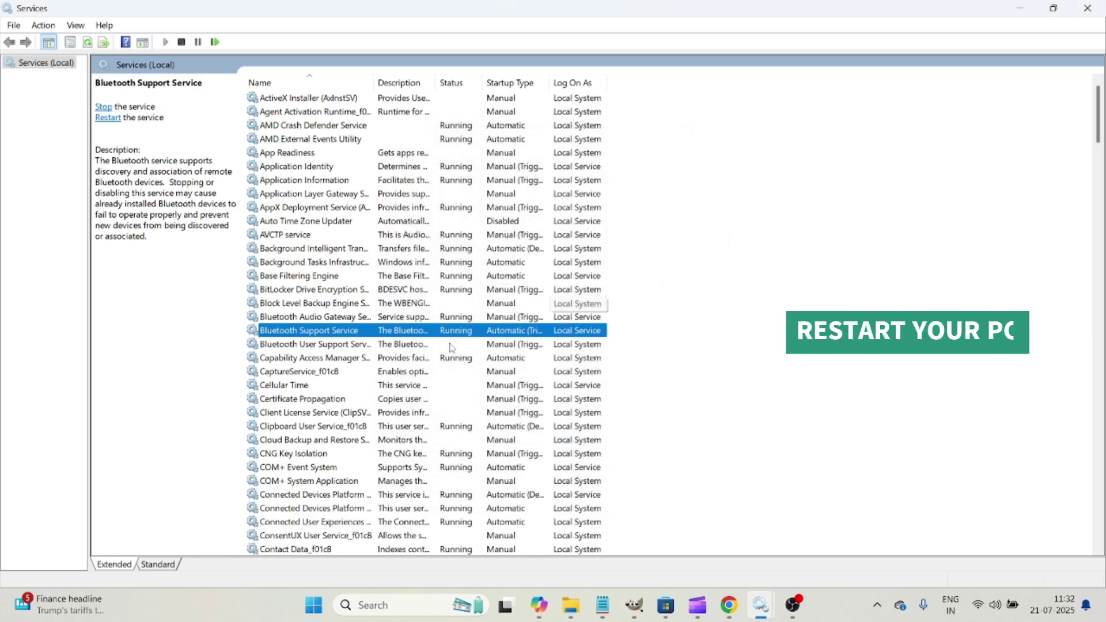
- Return the service's startup type to Manual, apply it, and close Services
right_click(347, 330)
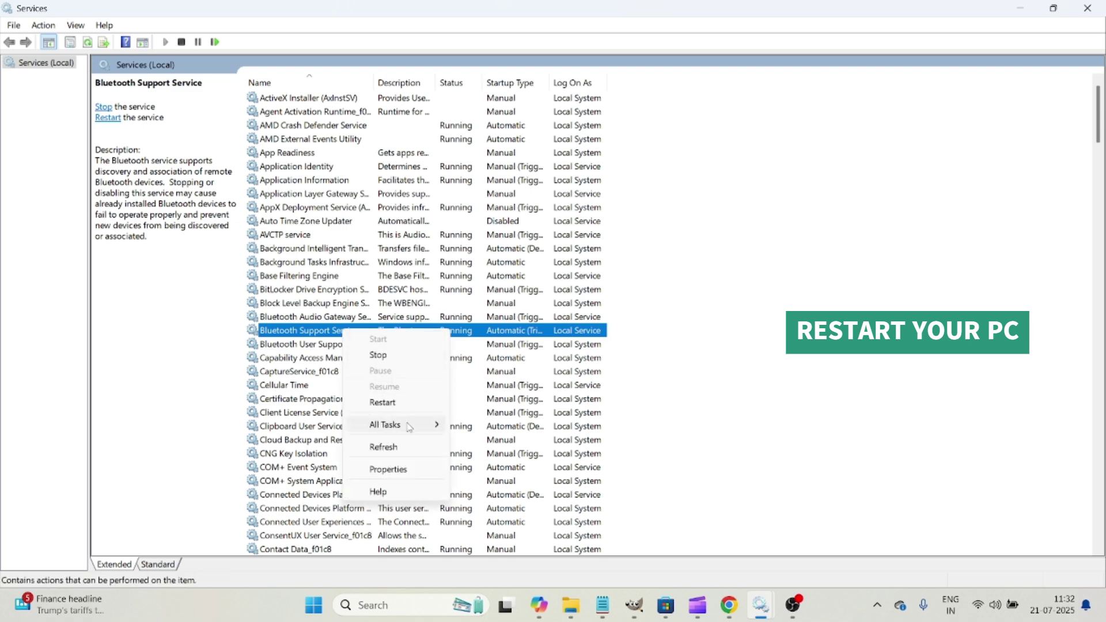
left_click(388, 469)
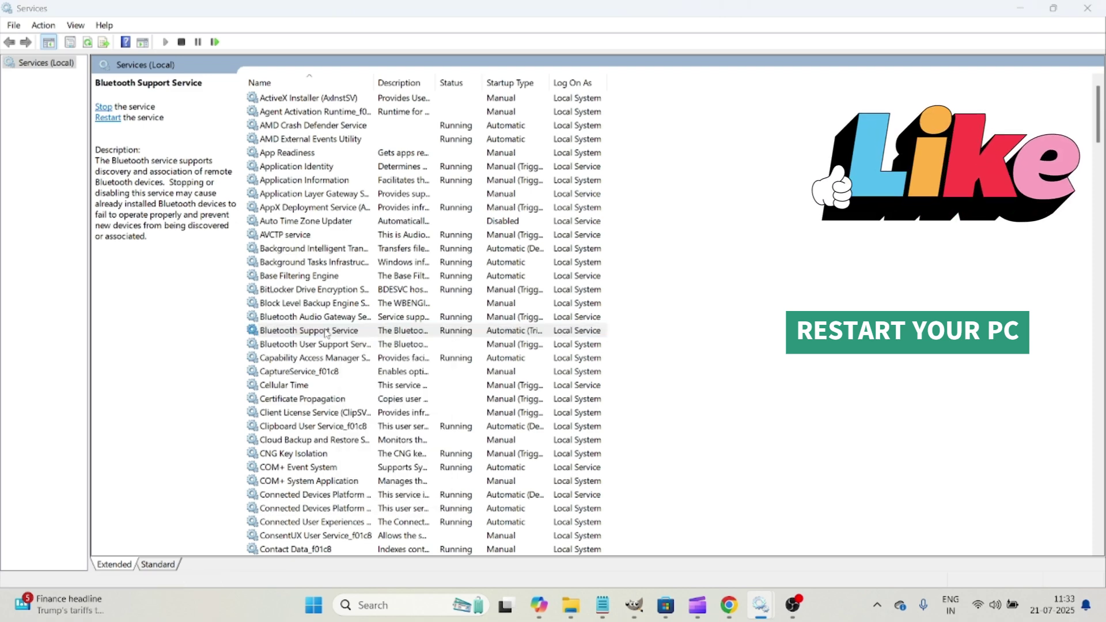
left_click(543, 285)
left_click(539, 317)
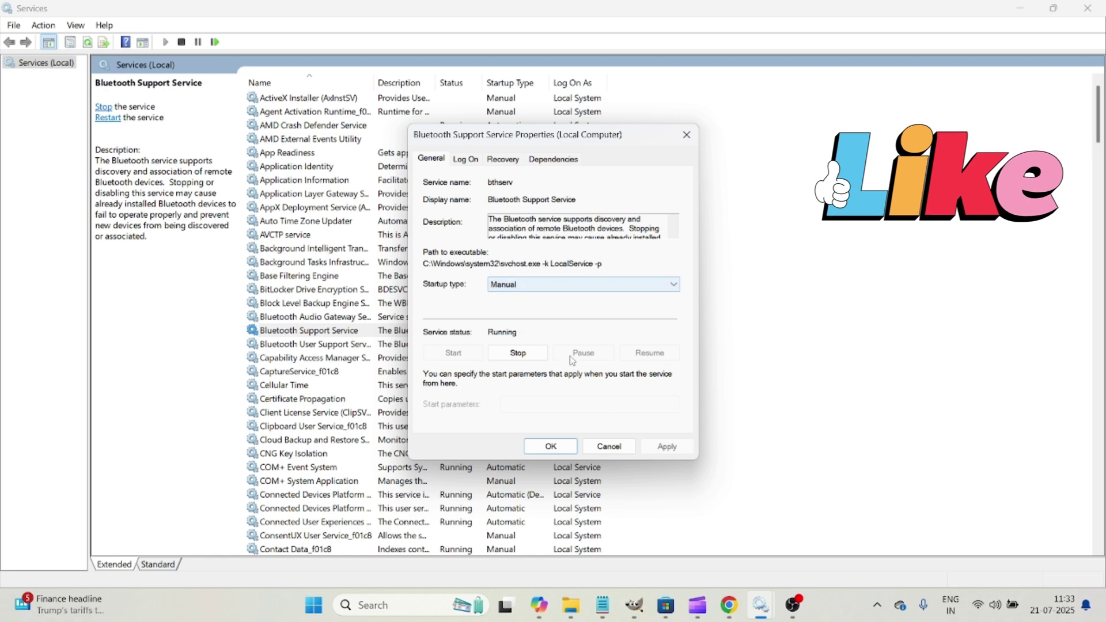
left_click(666, 447)
left_click(550, 447)
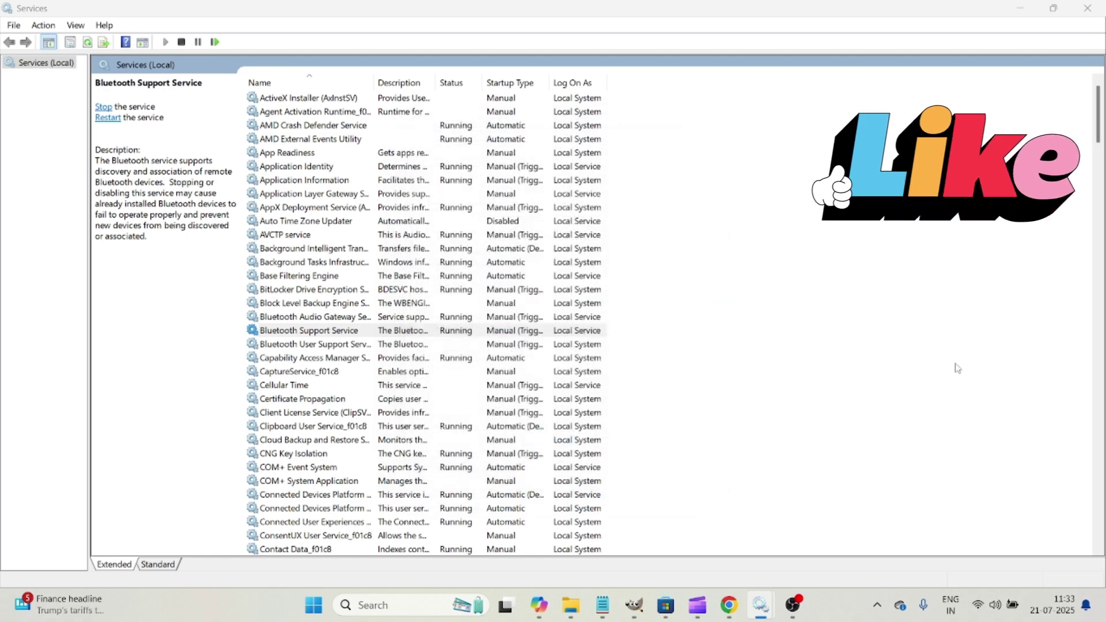
left_click(1088, 8)
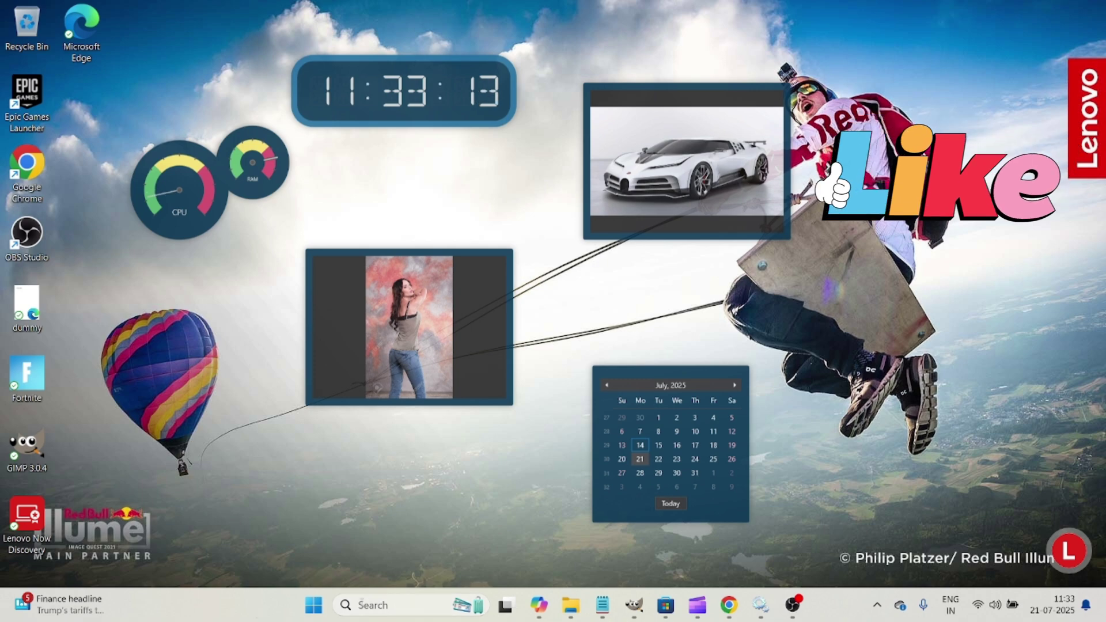
- Search for 'device' and open Device Manager from the results
left_click(371, 611)
type("device")
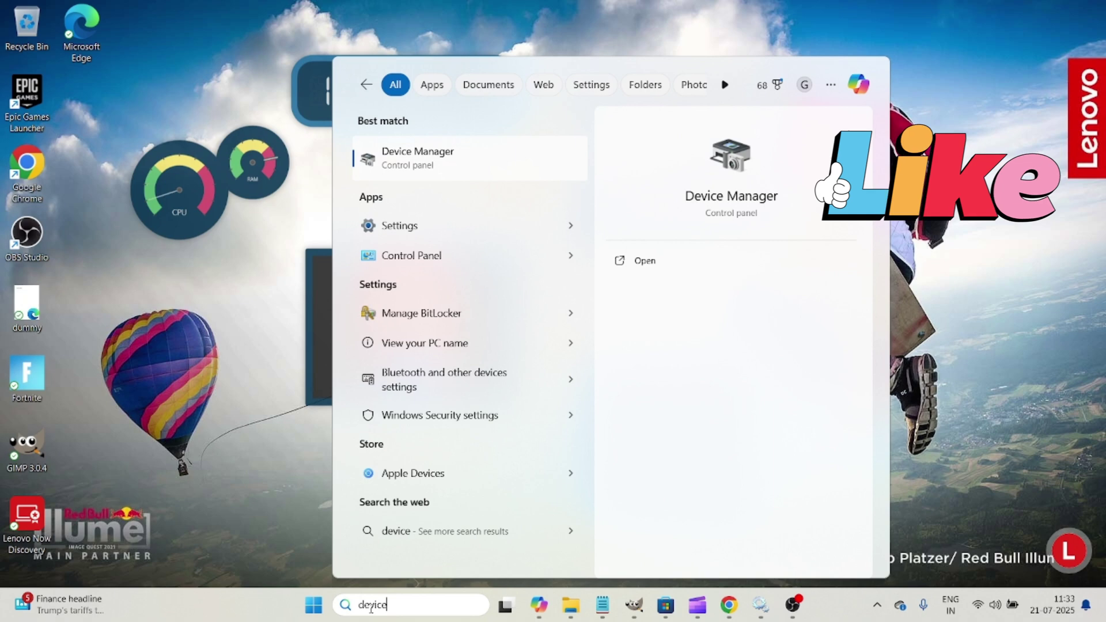
left_click(456, 170)
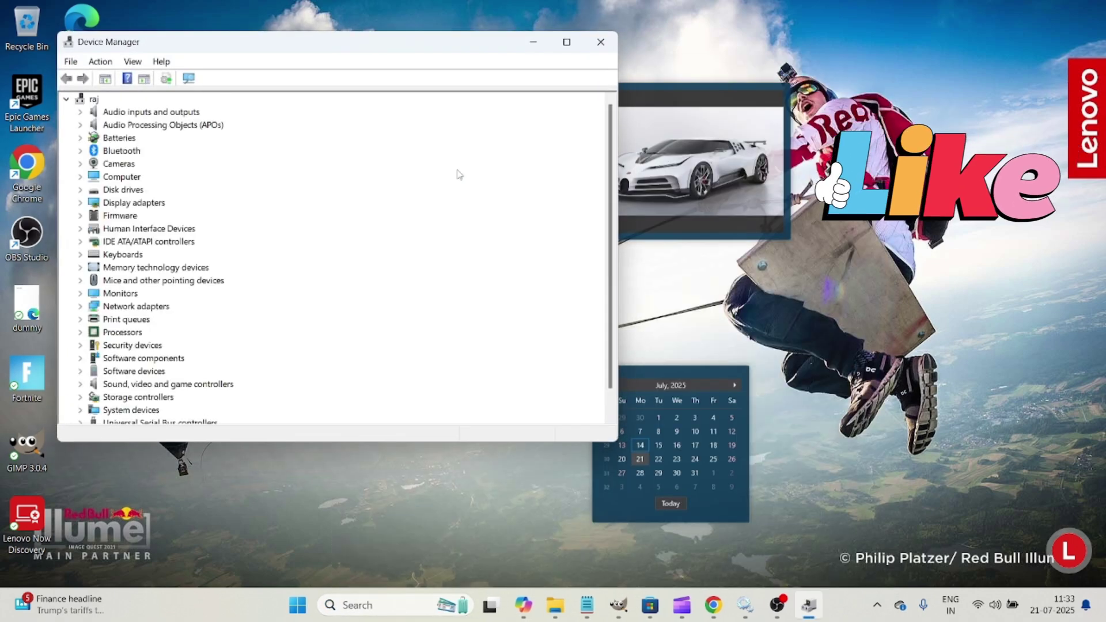
- Show the Driver tab for Bluetooth Device (RFCOMM Protocol TDI), version 10.0.26100.4061
left_click(566, 42)
double_click(33, 116)
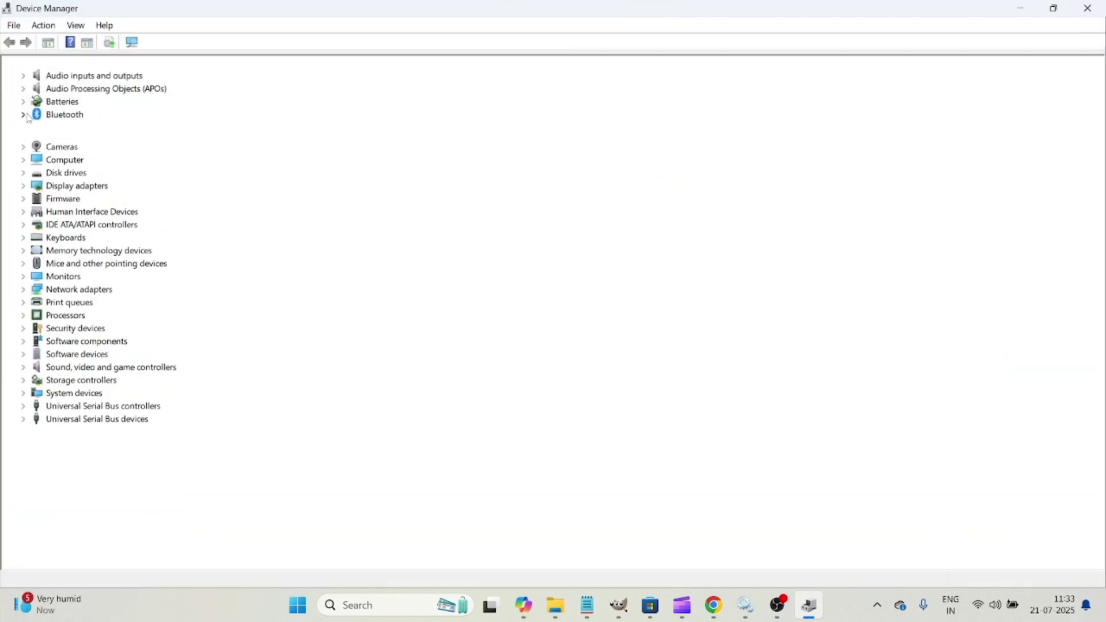
left_click(90, 129)
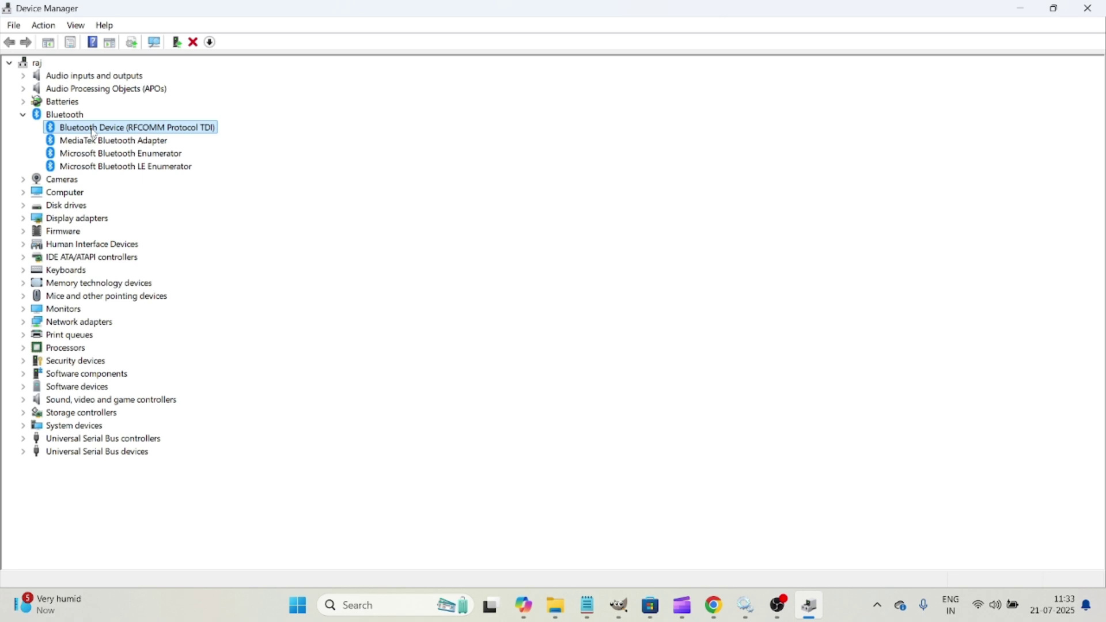
right_click(94, 133)
left_click(156, 218)
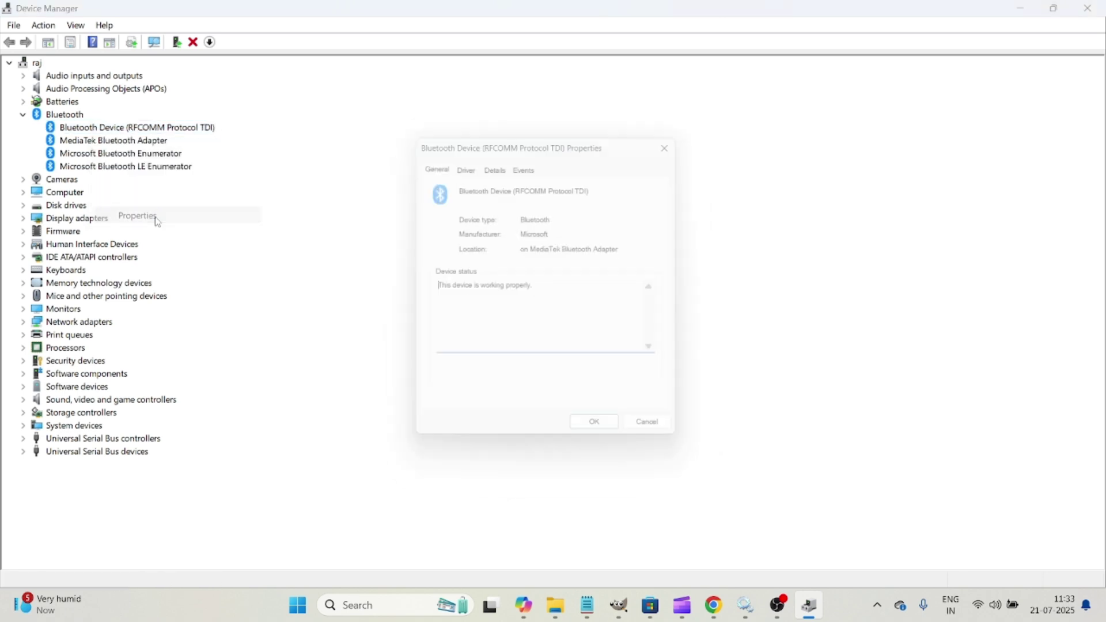
left_click(467, 166)
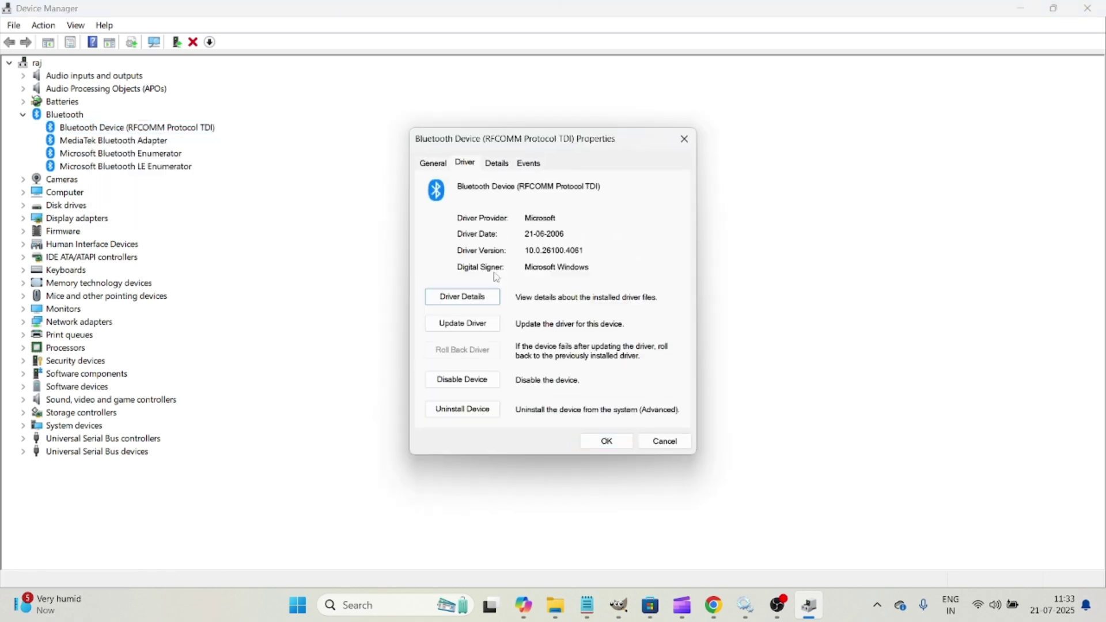
- Run an automatic driver search for the RFCOMM device, then close the update wizard
left_click(481, 328)
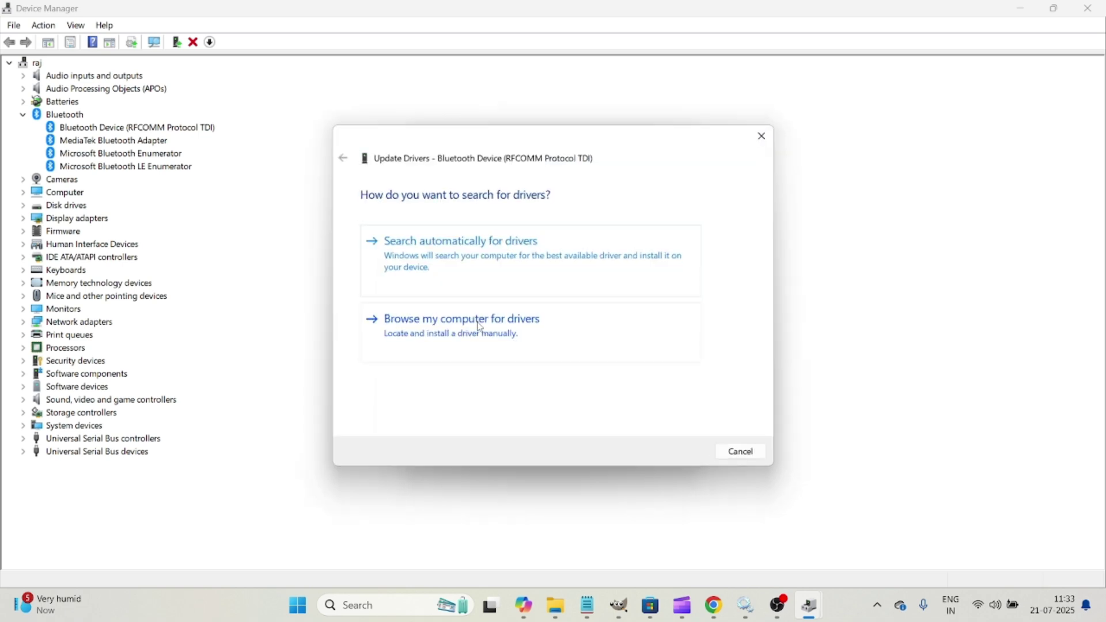
left_click(488, 252)
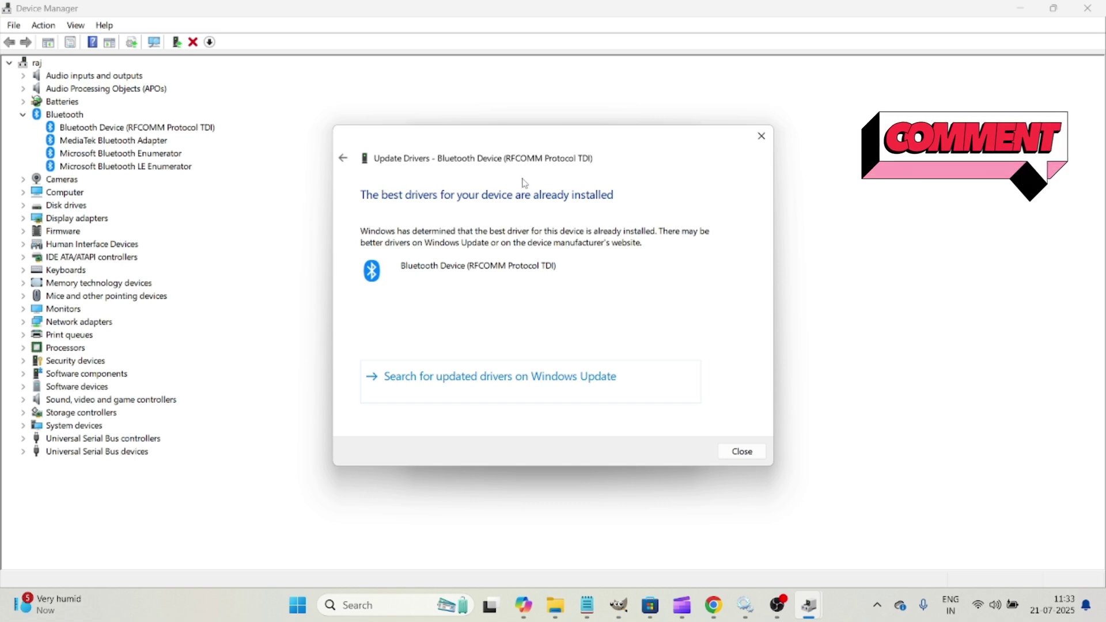
left_click(763, 137)
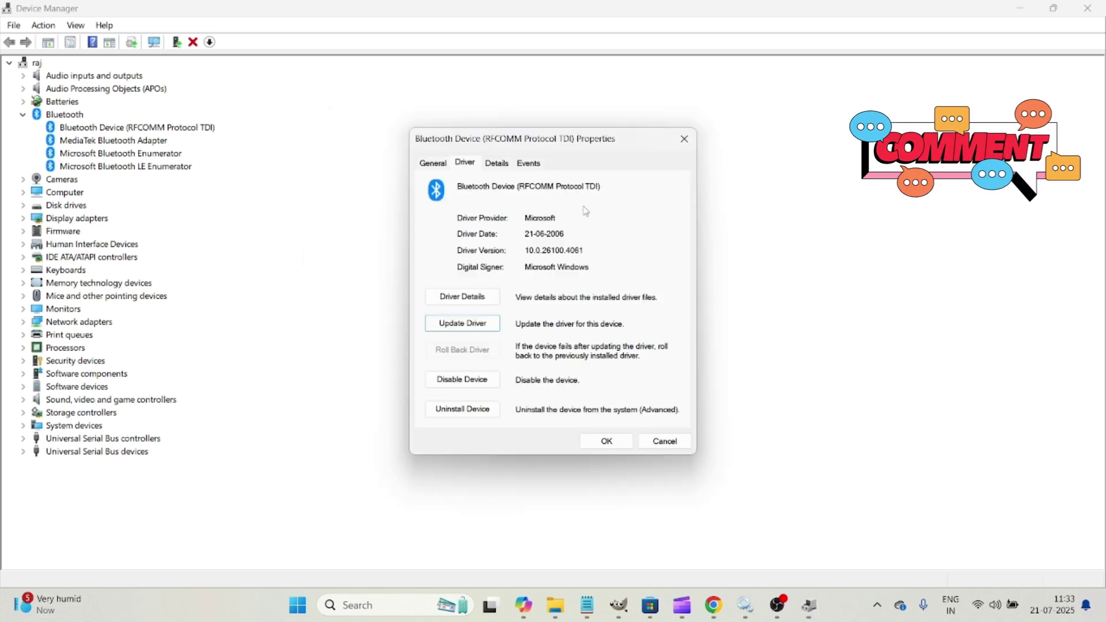
- Review the device's working-properly status and driver details, then close its properties
left_click(436, 165)
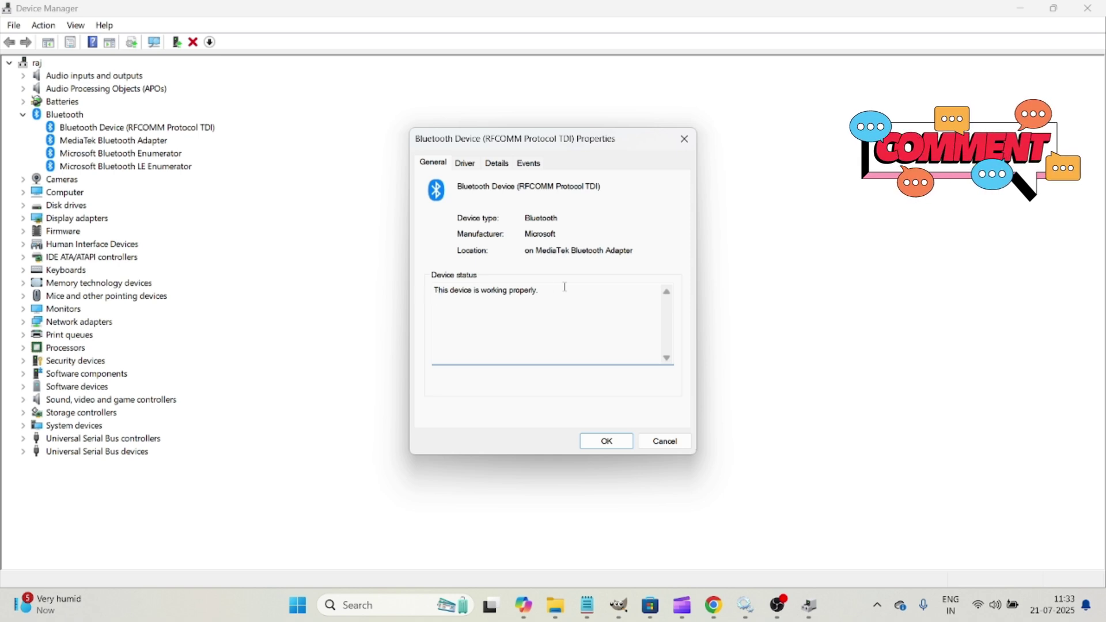
left_click_drag(562, 291, 433, 291)
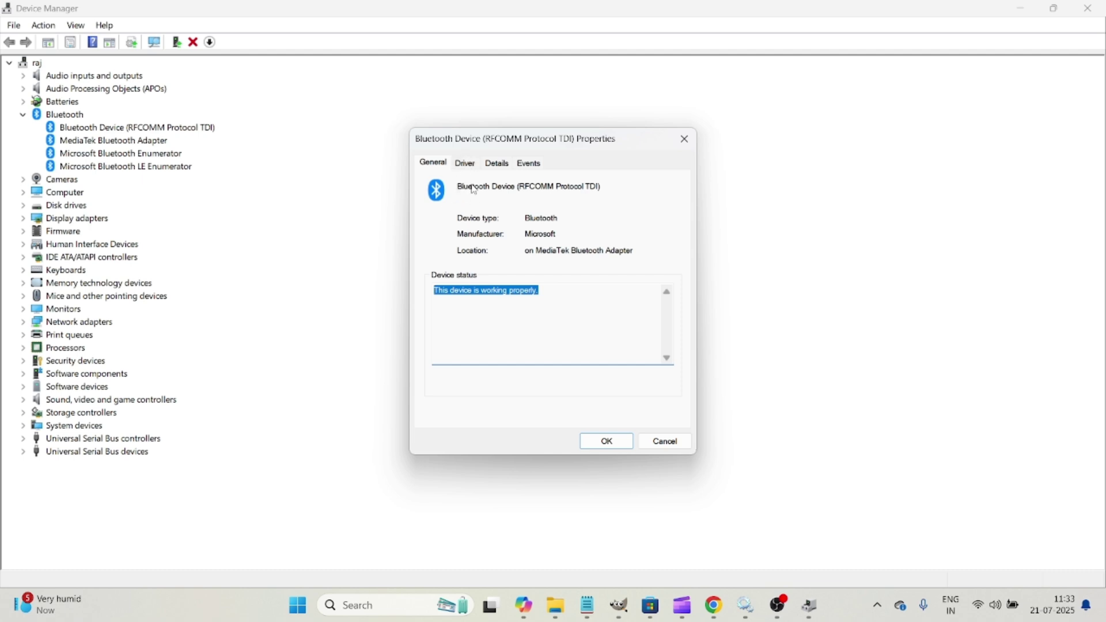
left_click(467, 164)
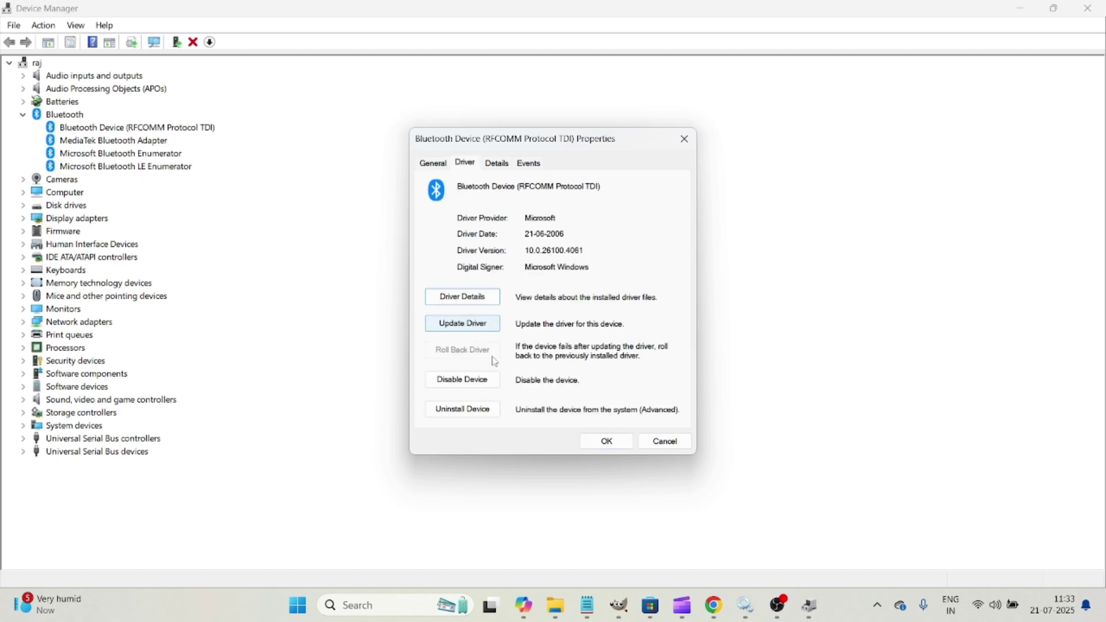
left_click(609, 444)
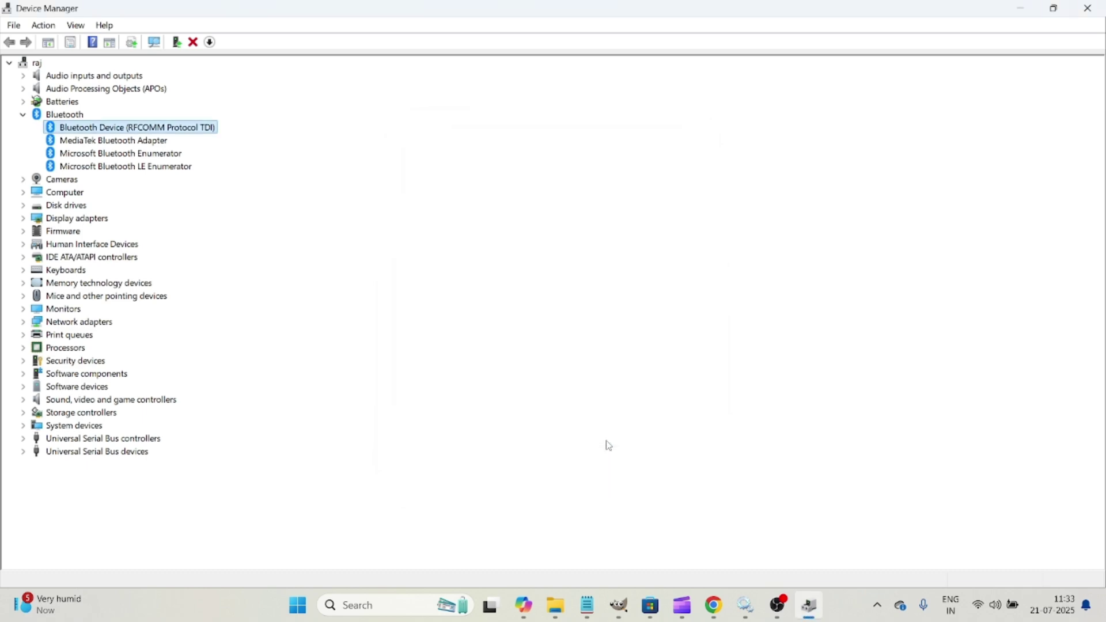
- Close Device Manager and open Bluetooth settings from the tray Bluetooth icon's menu
left_click(1084, 11)
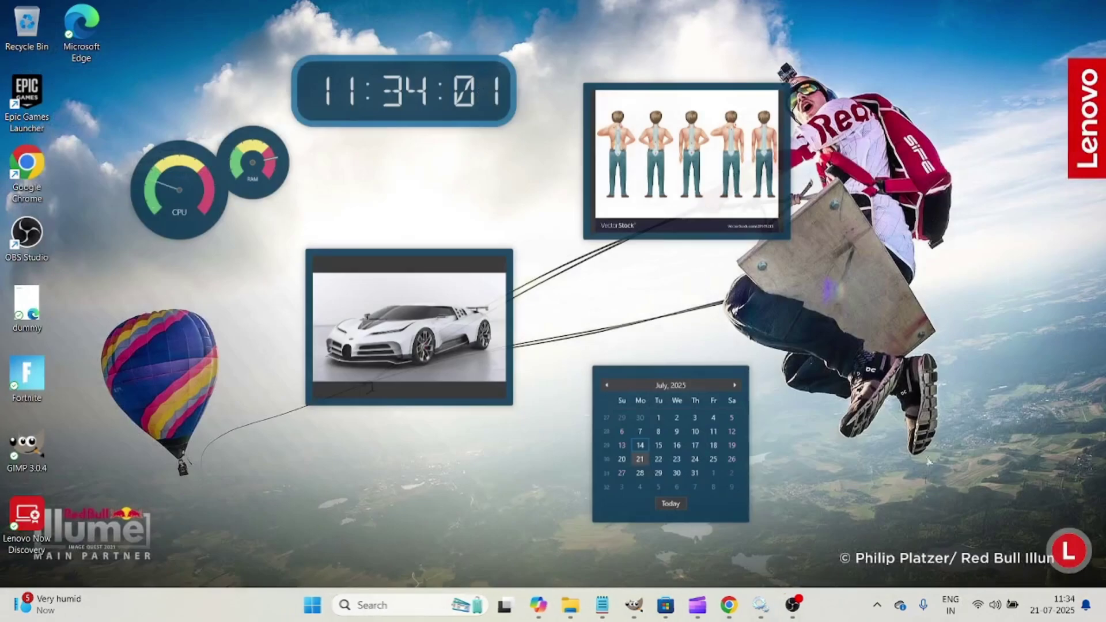
left_click(878, 606)
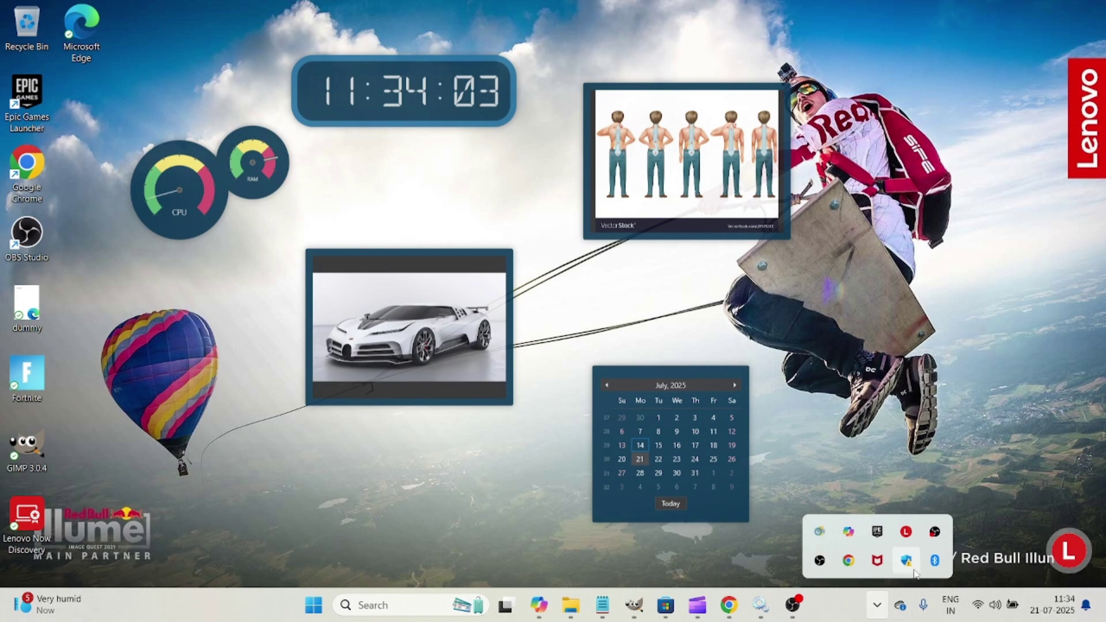
right_click(934, 562)
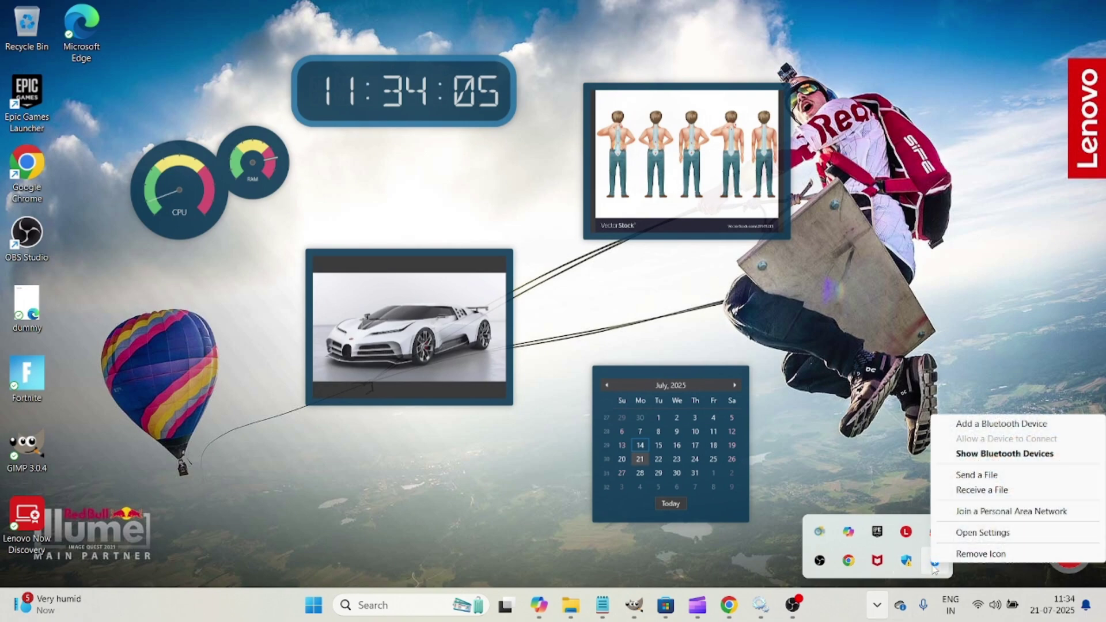
left_click(947, 532)
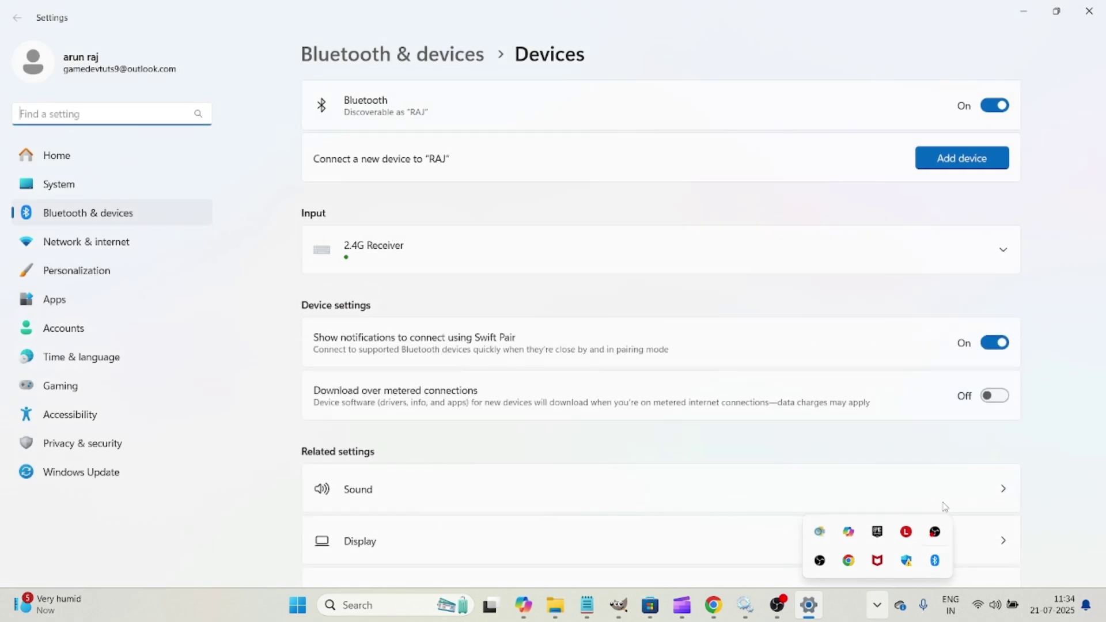
- Open More Bluetooth settings from the Bluetooth & devices page
left_click(797, 345)
scroll(757, 375, "down", 5)
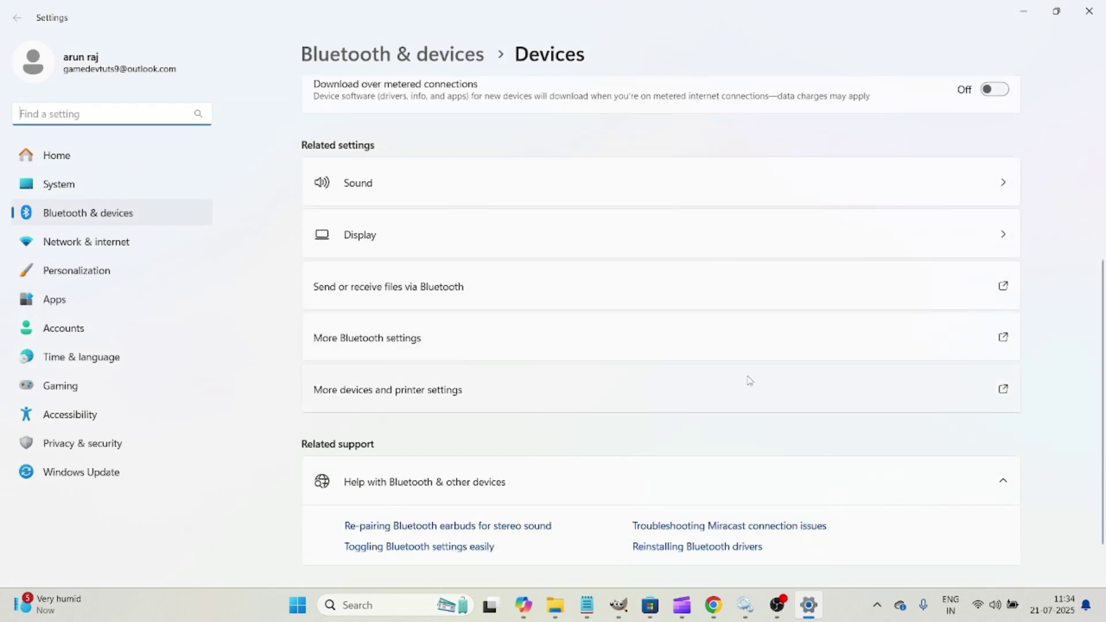
left_click(474, 348)
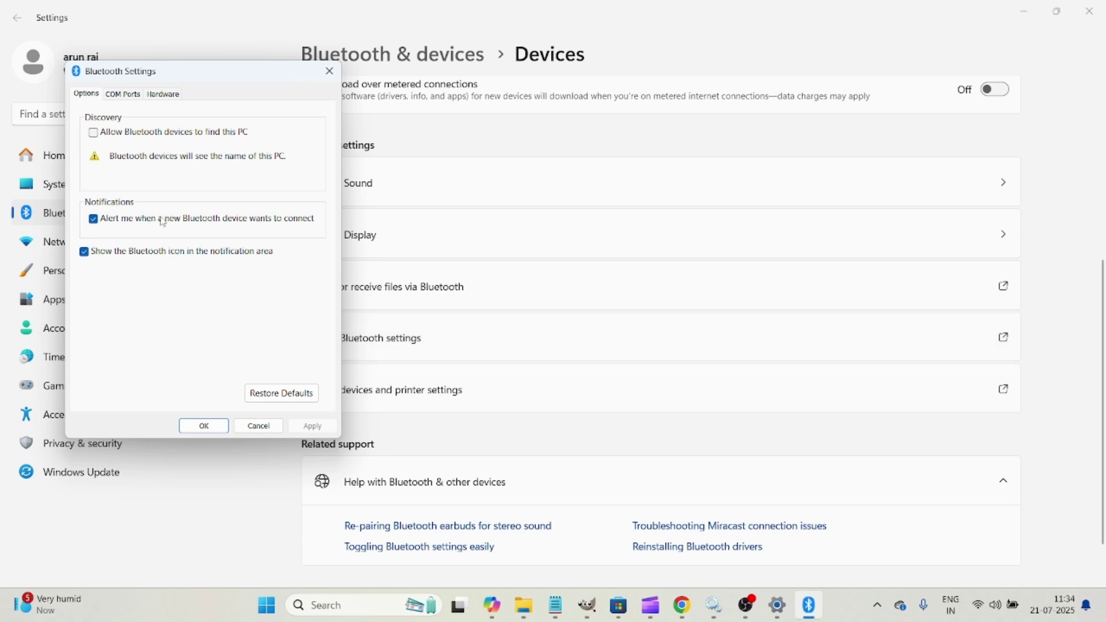
- Enable 'Allow Bluetooth devices to find this PC', apply it, and close the dialog
left_click(104, 136)
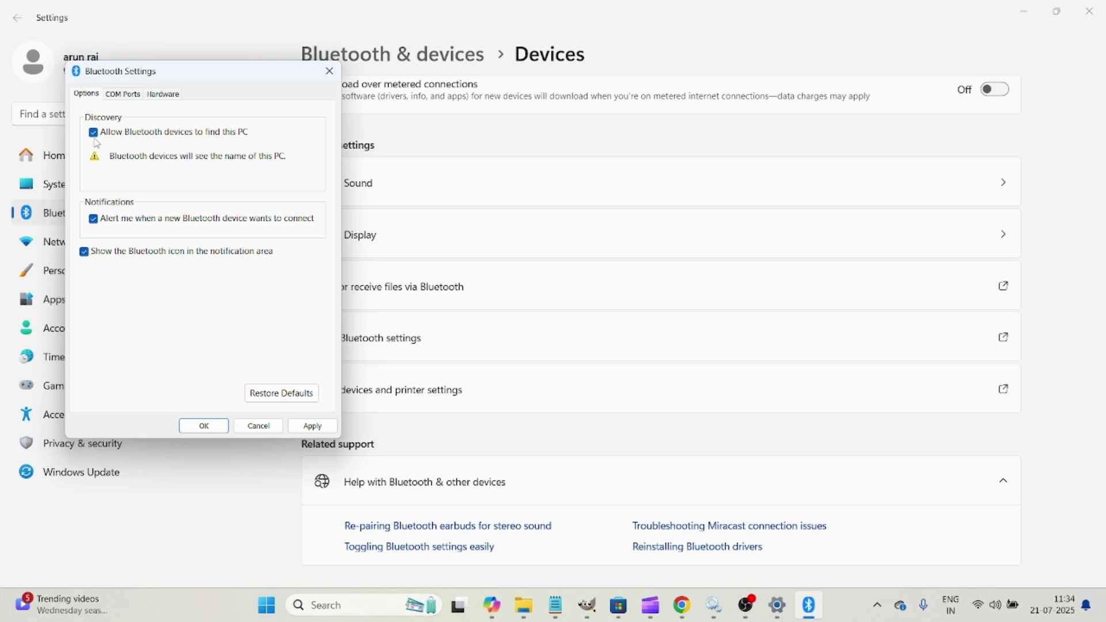
left_click(327, 428)
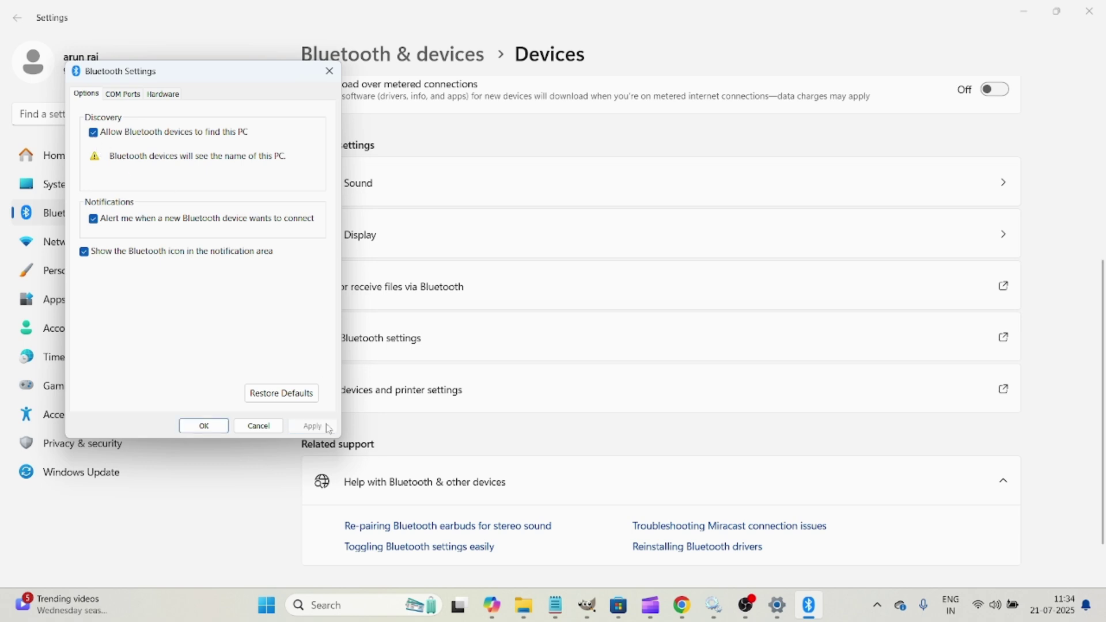
left_click(213, 427)
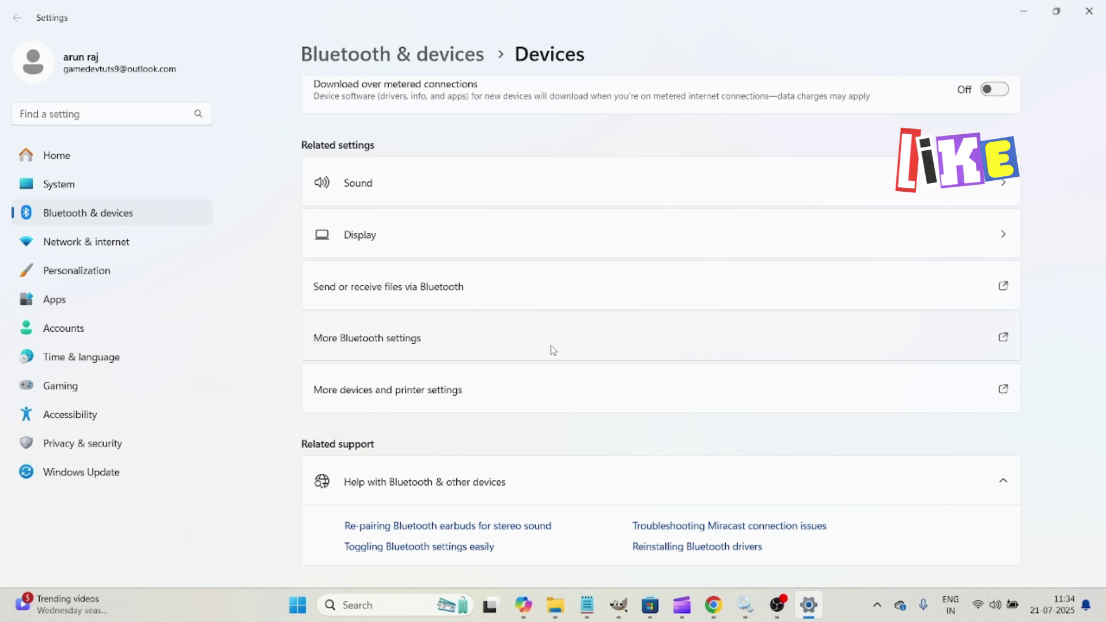
- Scroll back up the Devices page and close the Settings window
scroll(553, 350, "up", 2)
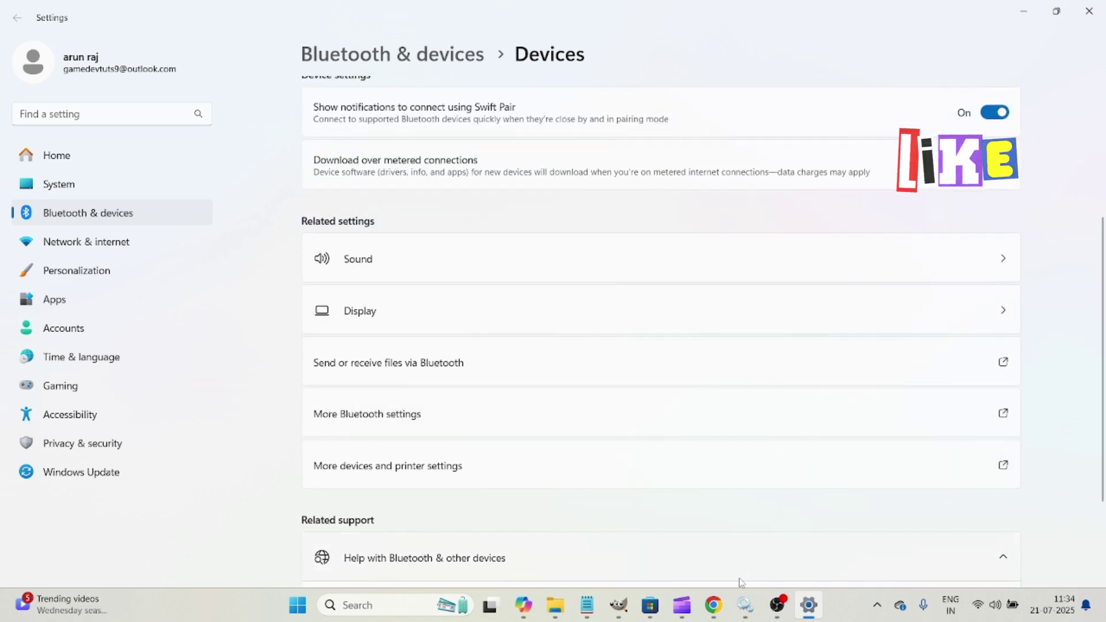
left_click(1089, 11)
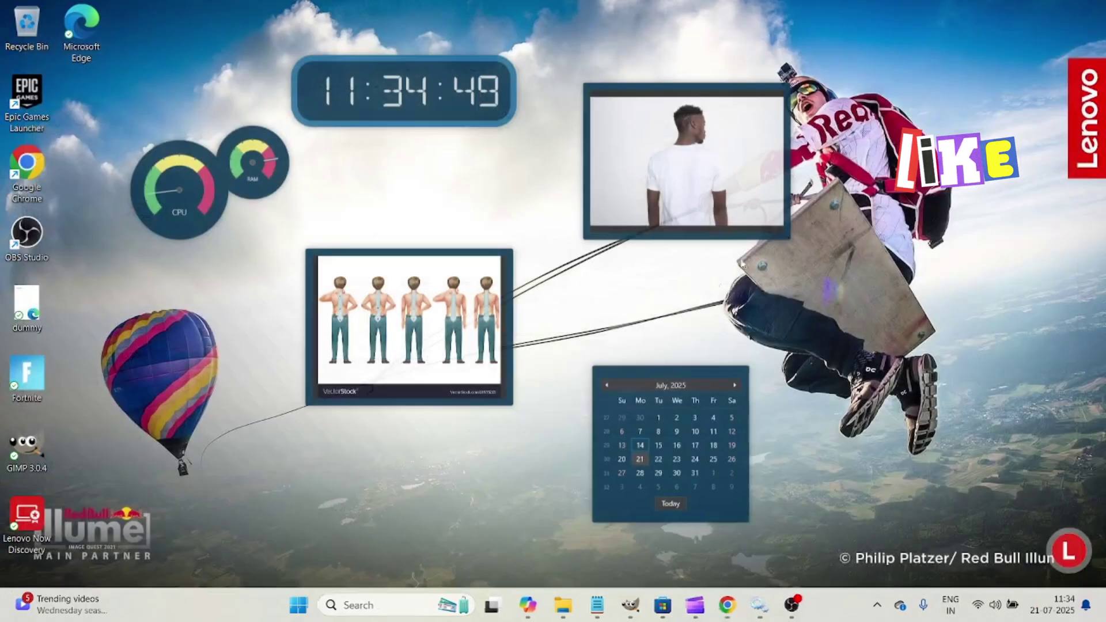